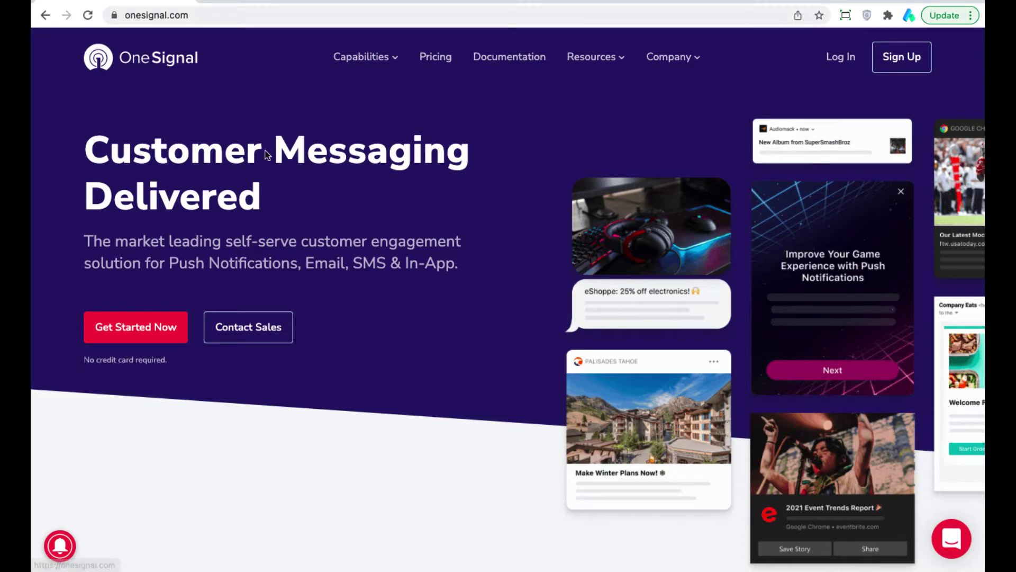
Check the Firebase and Andromo tabs, then begin signing up for a OneSignal account
left_click(239, 5)
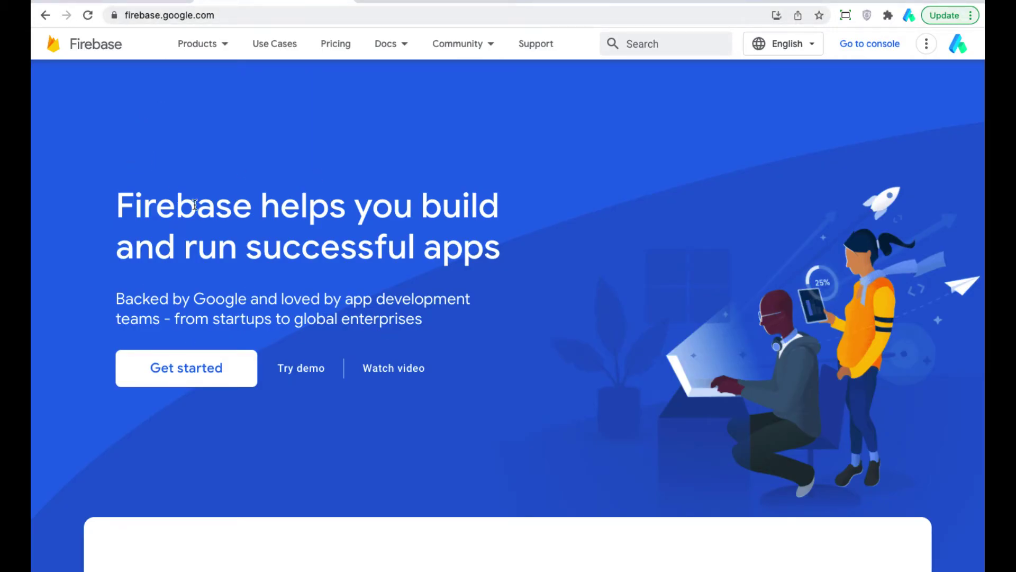
left_click(431, 4)
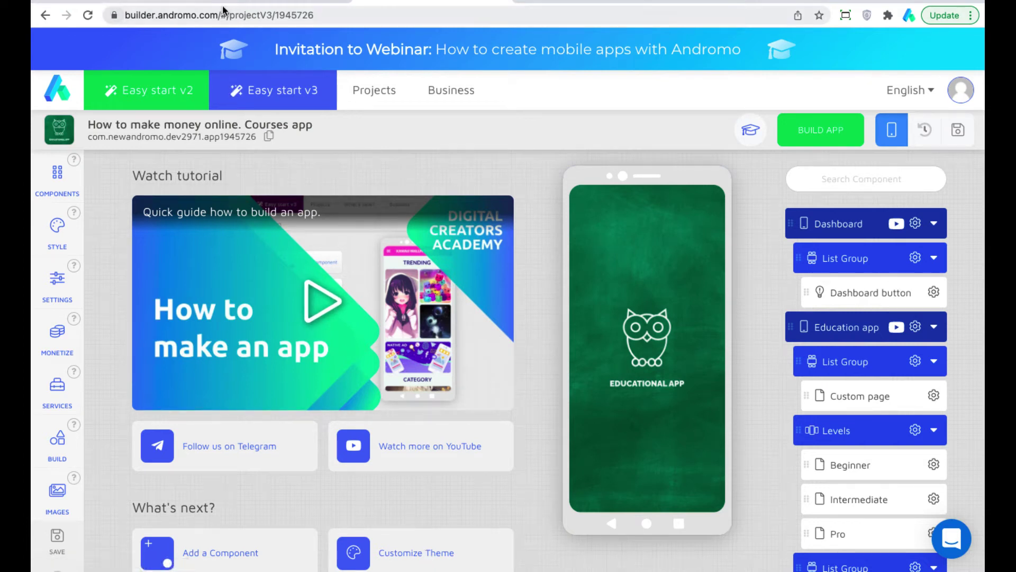
left_click(118, 3)
left_click(894, 57)
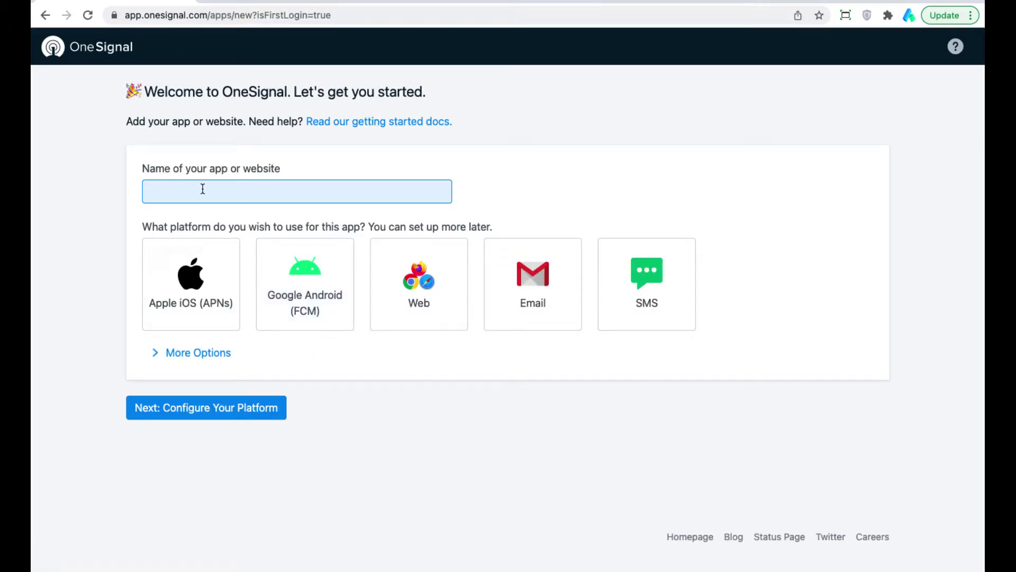
Name the OneSignal app 'How to Make Money Online' and choose Google Android (FCM) as its platform
left_click(380, 1)
left_click(117, 2)
key("BackSpace")
type("Make Money Online")
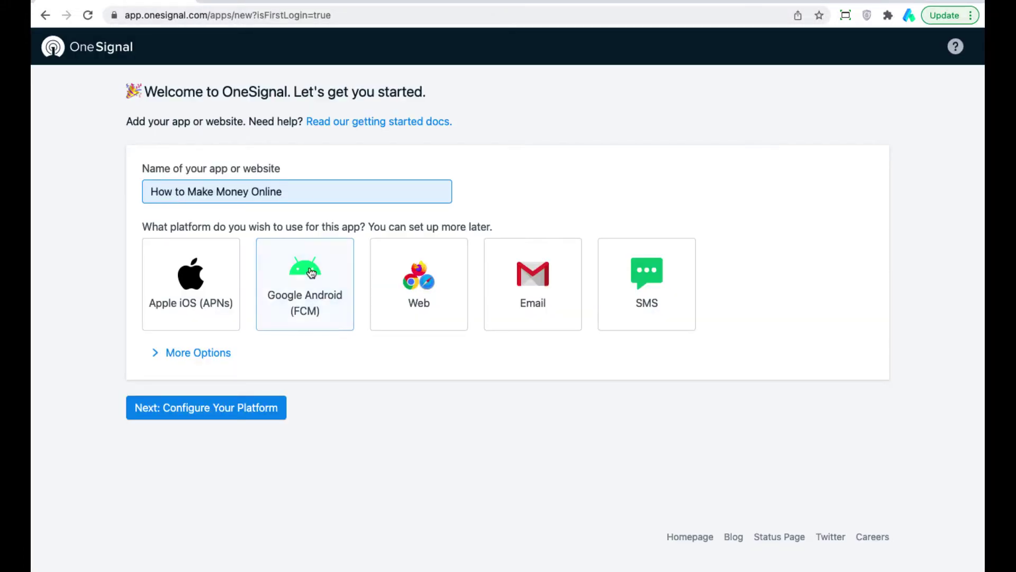
left_click(248, 419)
left_click(278, 285)
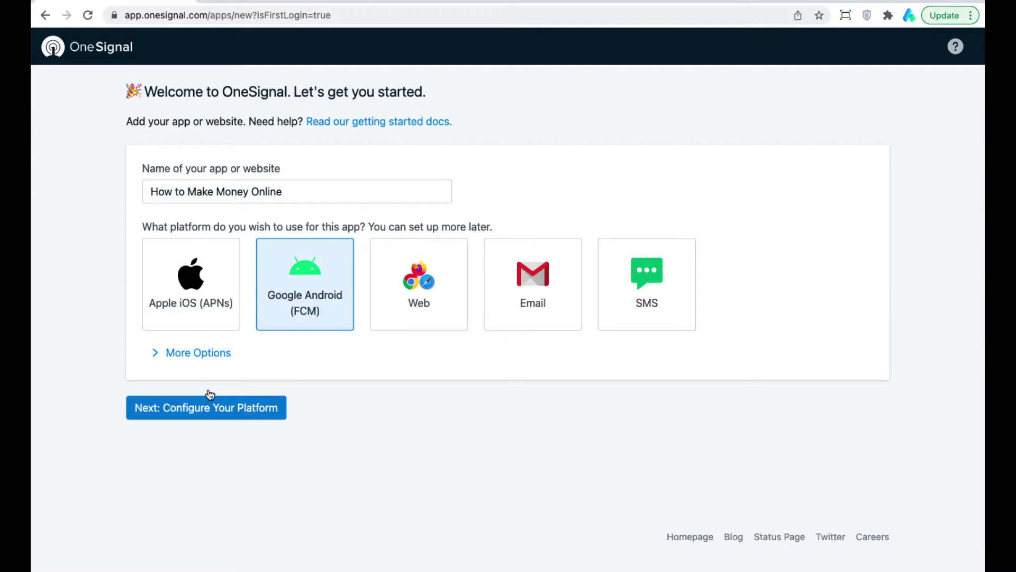
left_click(200, 407)
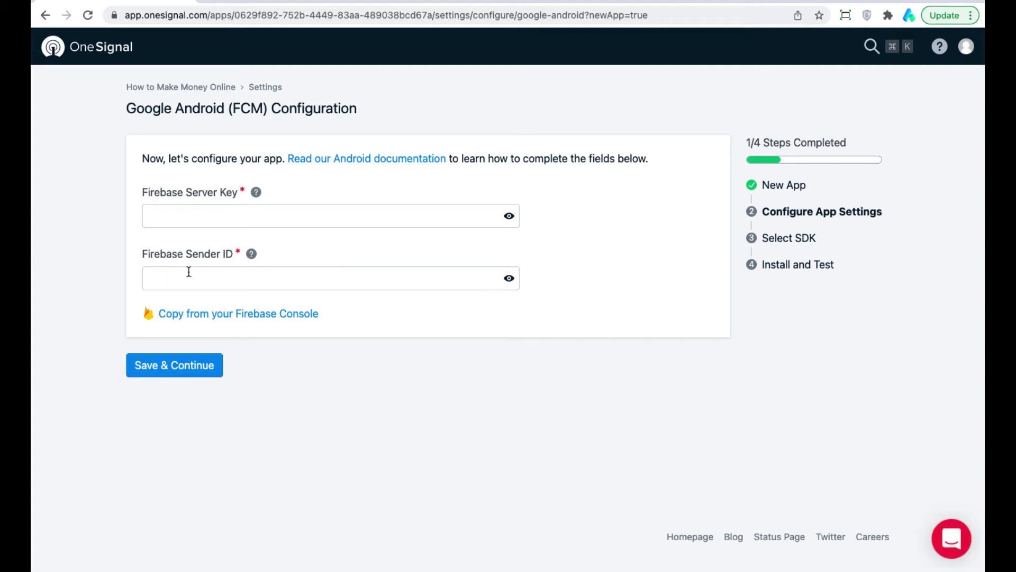
Create a Firebase project named 'How to make money online' with the Google Analytics toggle switched
left_click(274, 6)
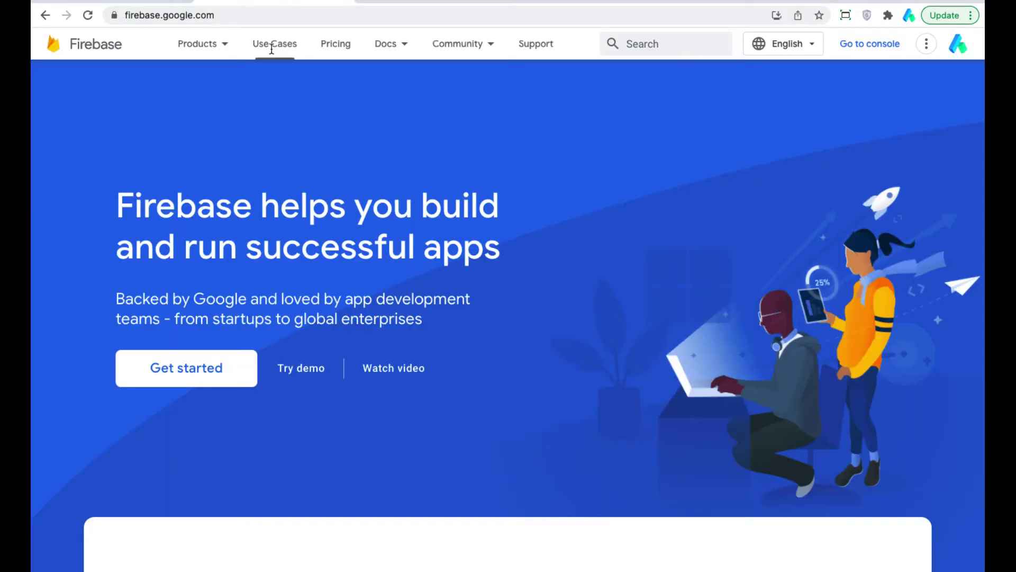
left_click(186, 369)
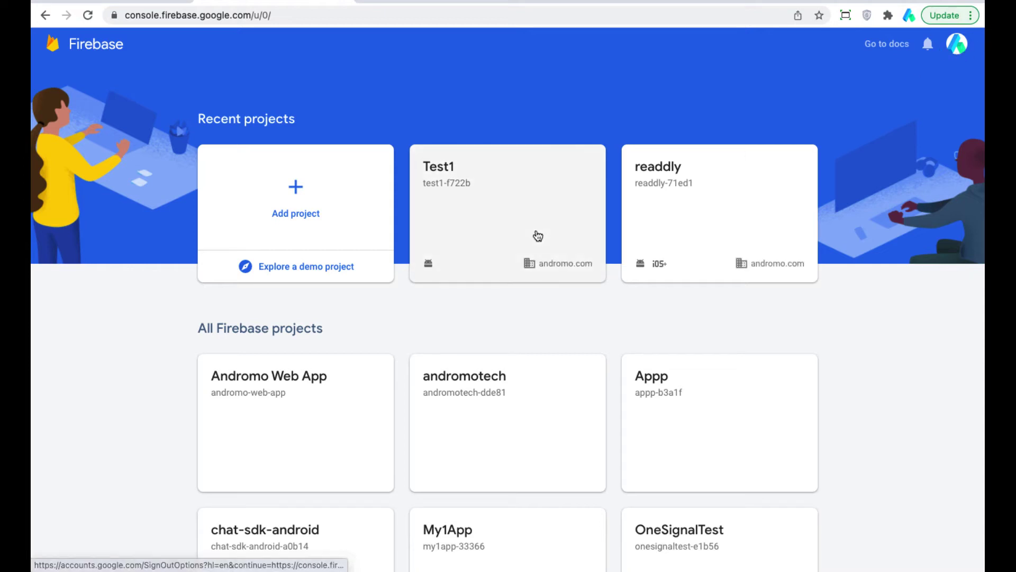
left_click(290, 219)
type("How")
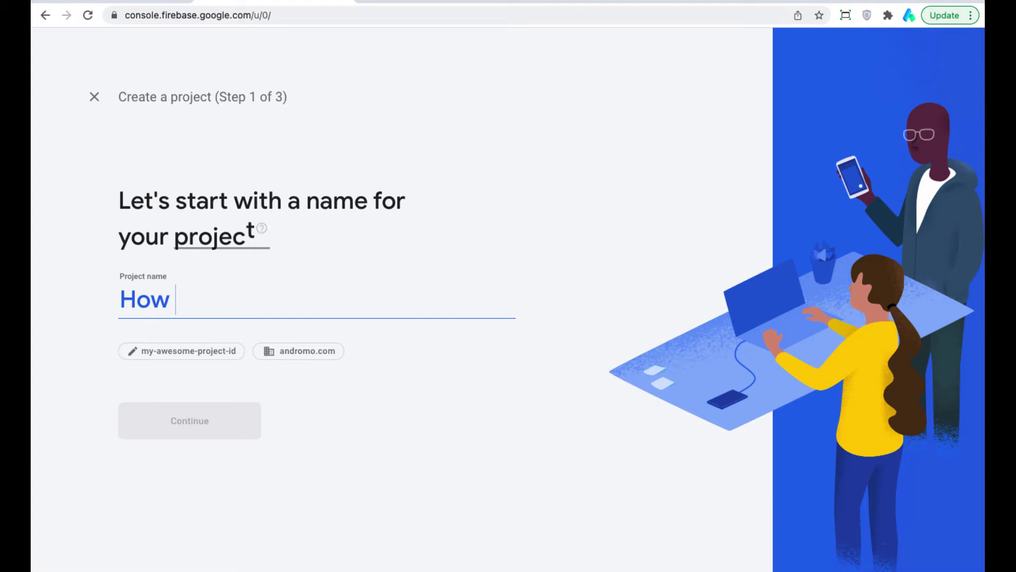
type(" to make money online")
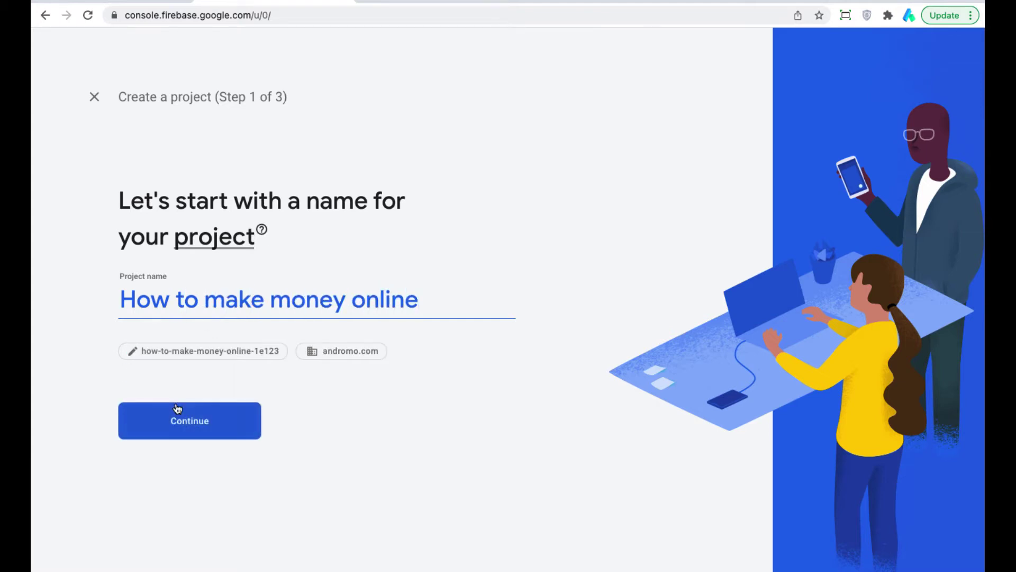
left_click(210, 427)
scroll(211, 432, "down", 2)
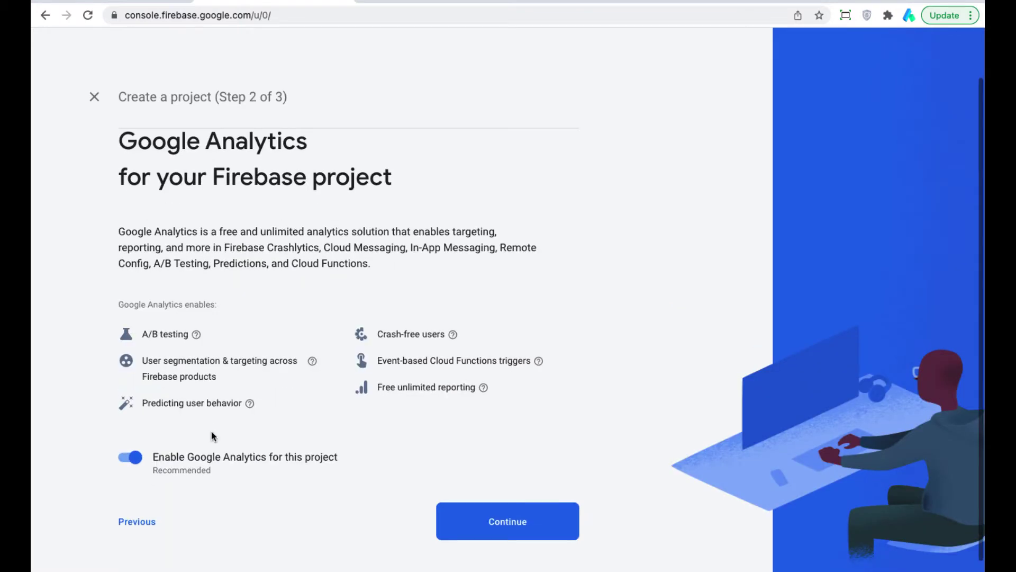
left_click(133, 462)
left_click(532, 524)
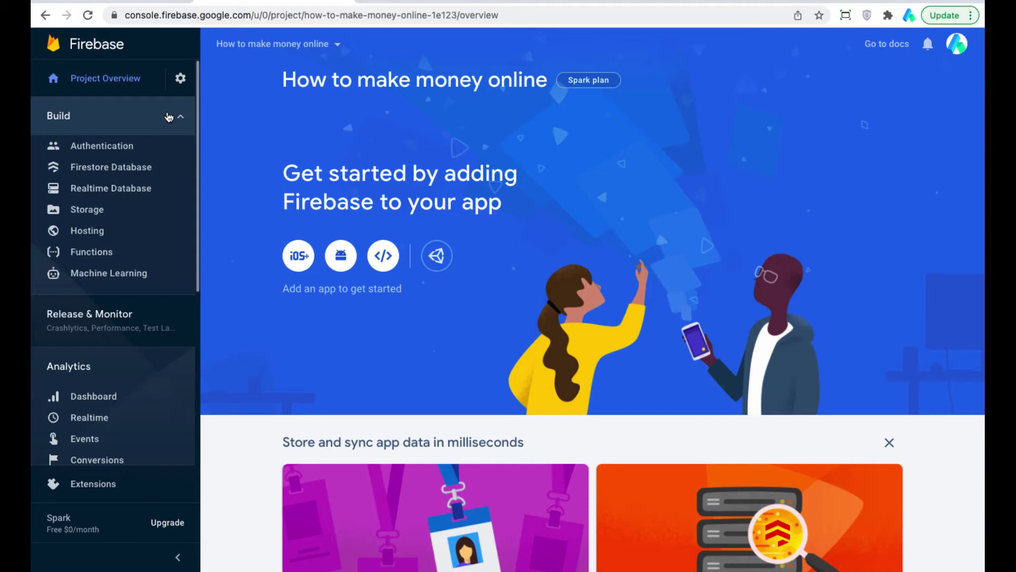
Open the Firebase project's Cloud Messaging settings and select the full server key
left_click(180, 79)
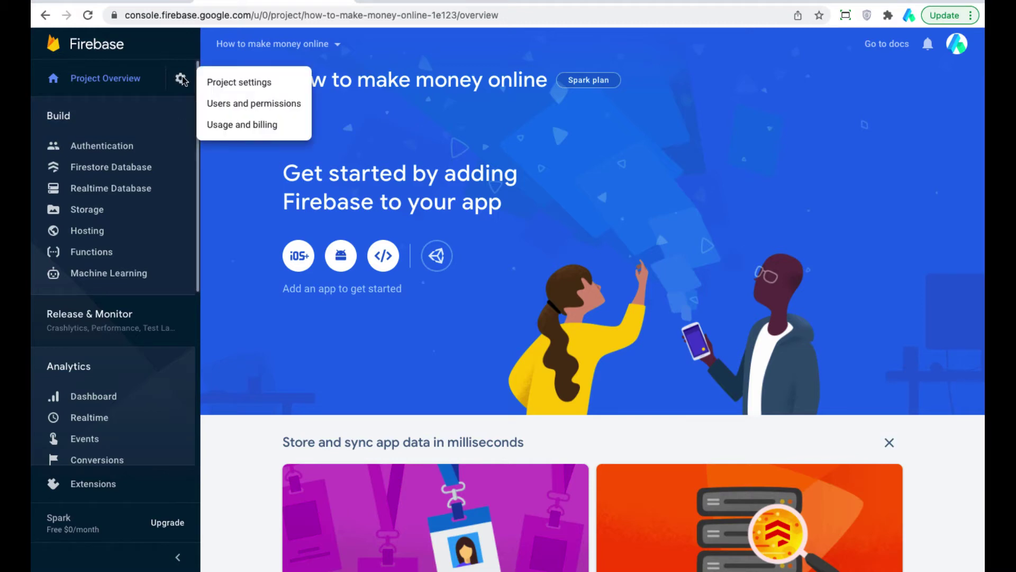
left_click(226, 83)
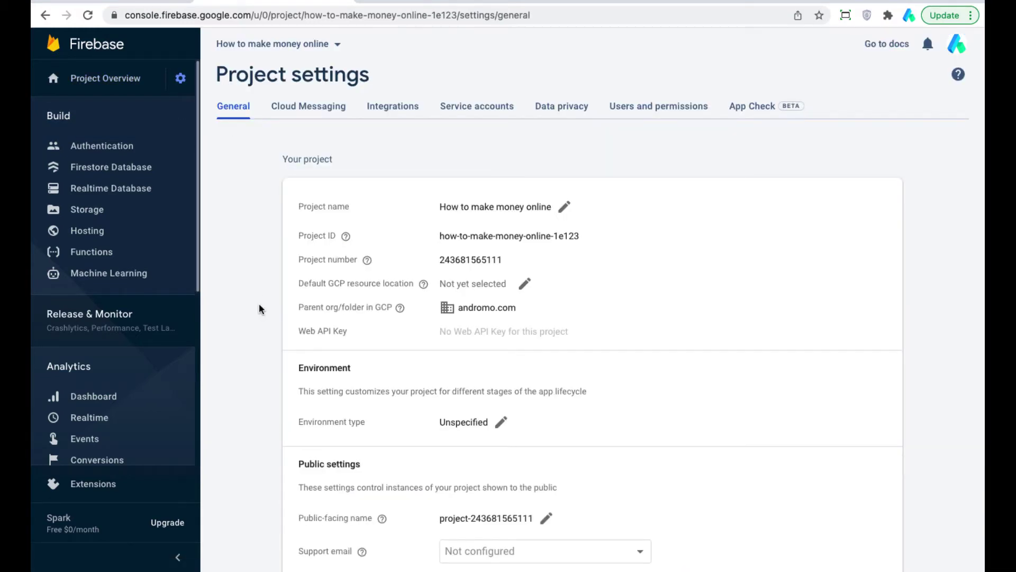
left_click(302, 108)
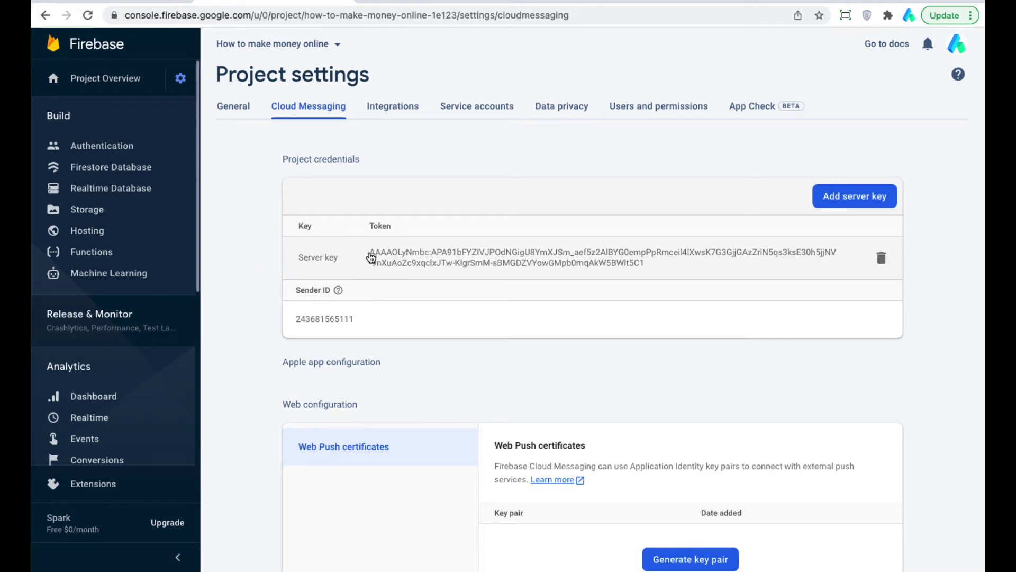
left_click_drag(370, 253, 649, 265)
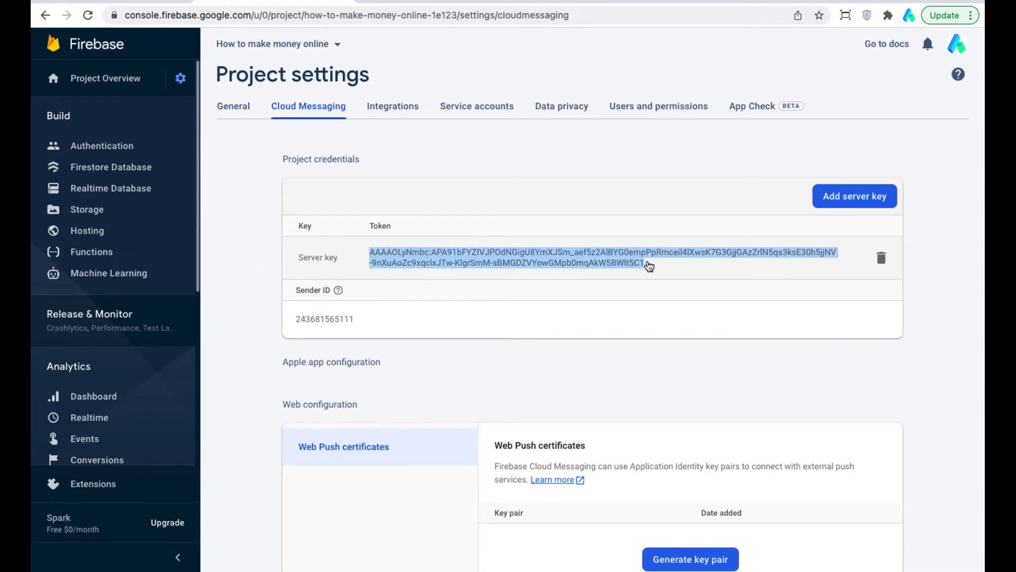
left_click(150, 3)
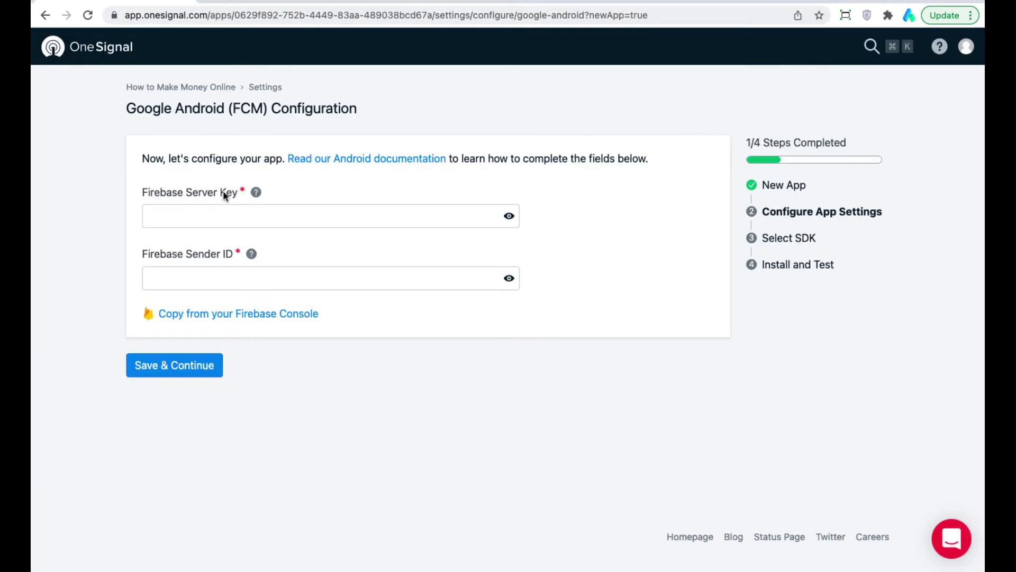
Paste the Firebase server key and Sender ID into OneSignal's FCM configuration and save them
left_click(218, 217)
key("super+v")
left_click(288, 3)
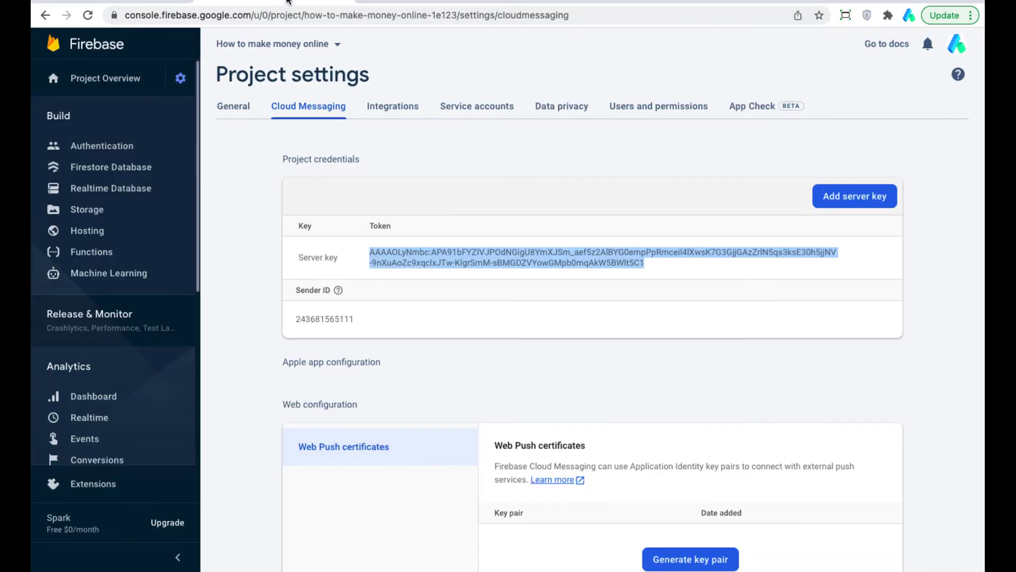
double_click(315, 320)
key("super+c")
left_click(150, 3)
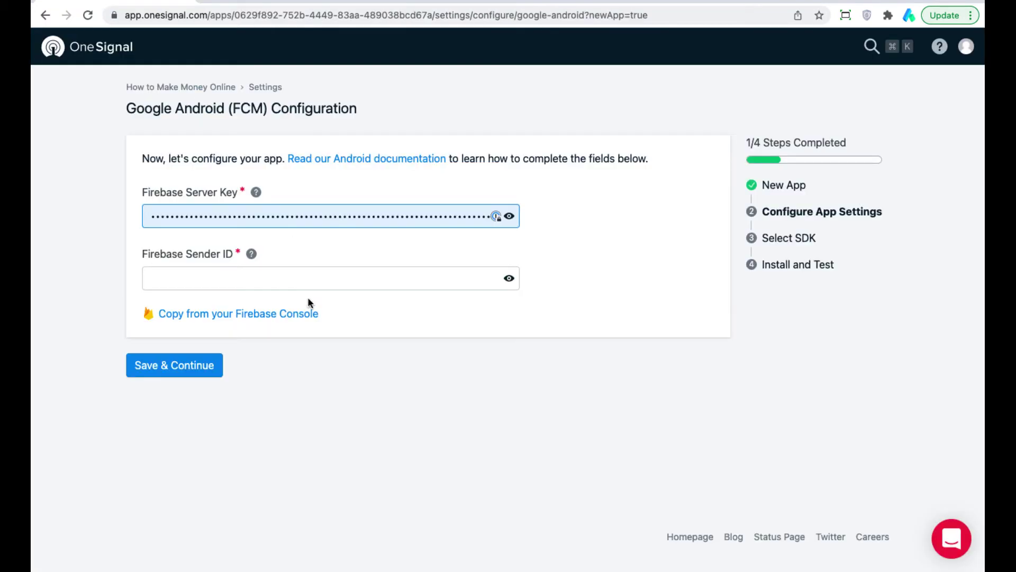
left_click(298, 279)
key("super+v")
left_click(214, 366)
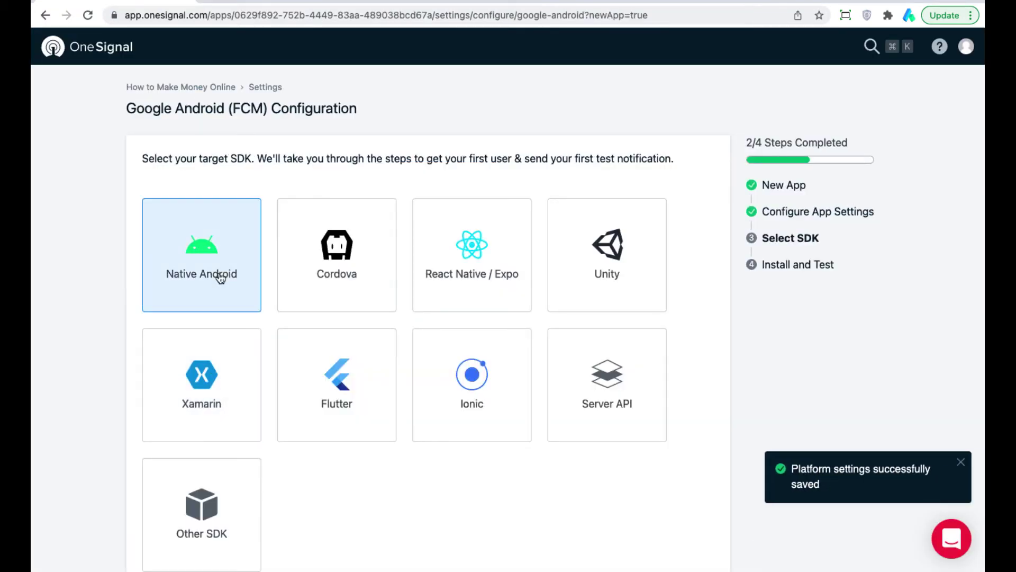
Choose Native Android as the target SDK and copy the resulting App ID
left_click(207, 267)
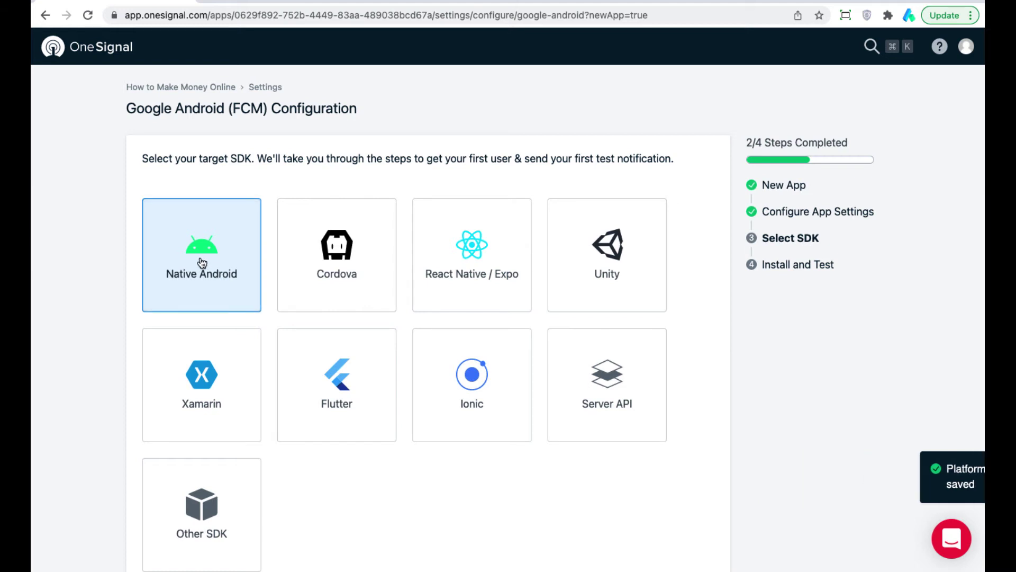
scroll(201, 263, "down", 5)
left_click(164, 485)
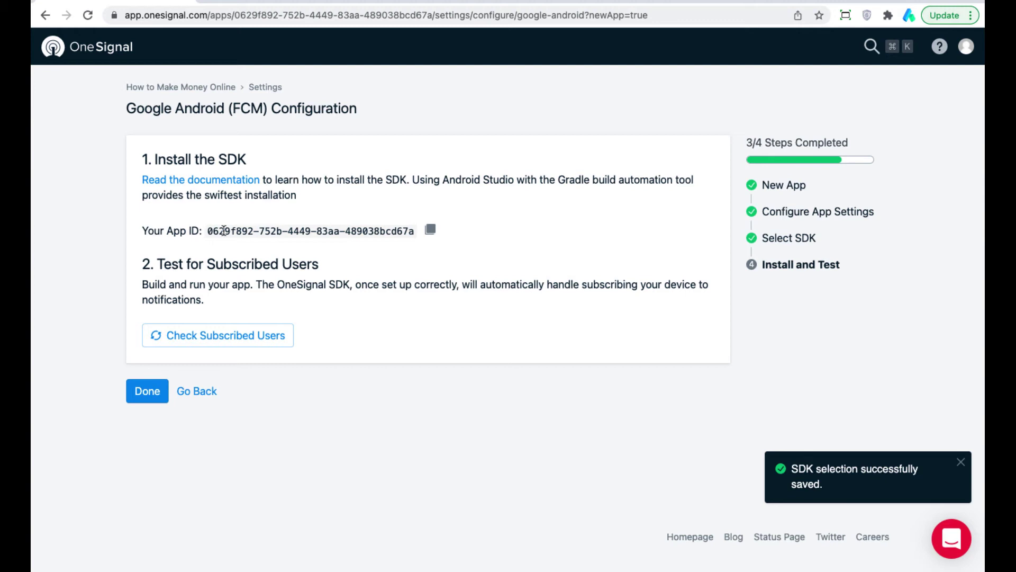
left_click(429, 229)
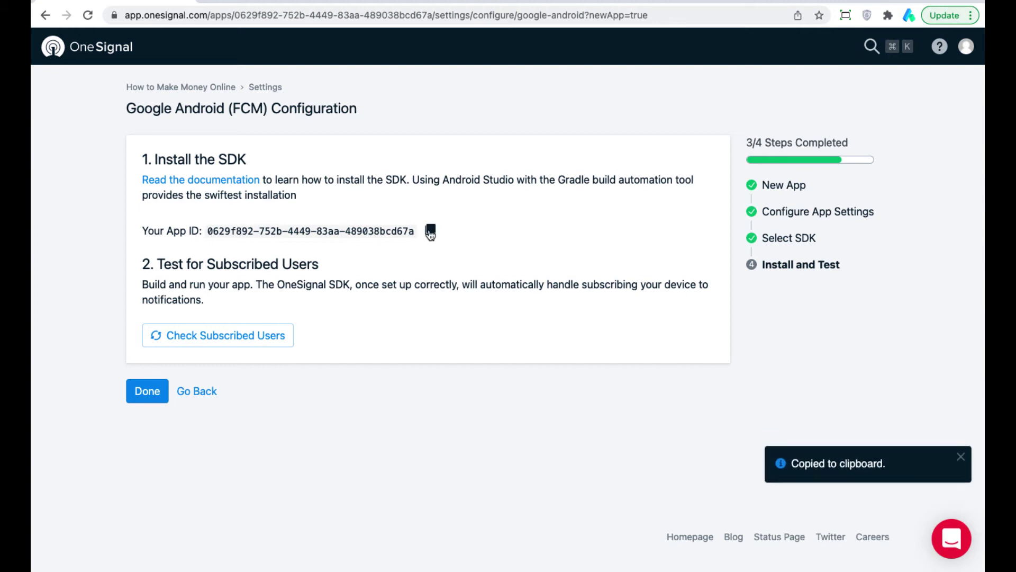
In Andromo's Services, enable OneSignal, paste the Android App ID, and save the project
left_click(411, 1)
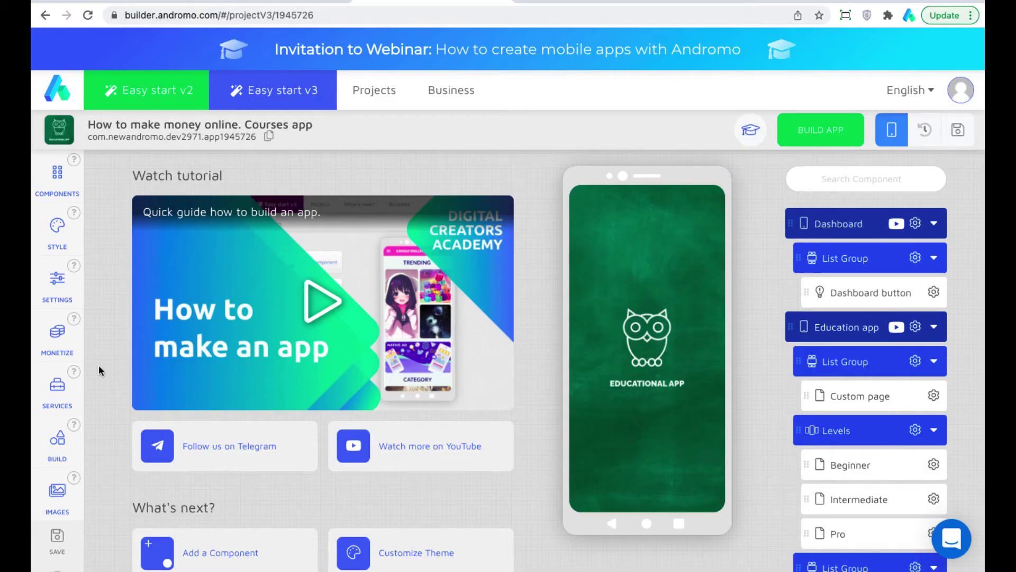
left_click(58, 388)
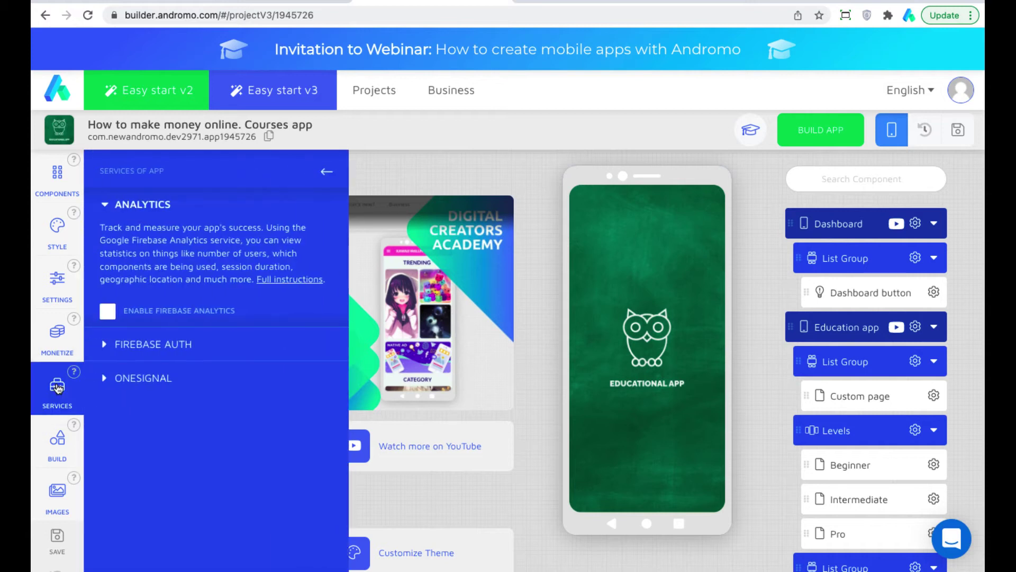
left_click(102, 380)
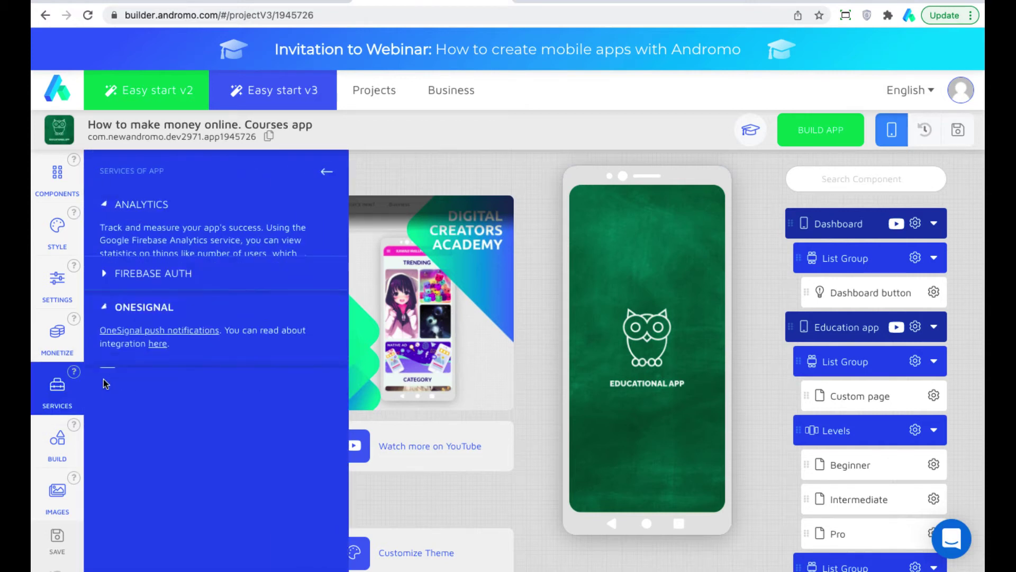
left_click(106, 337)
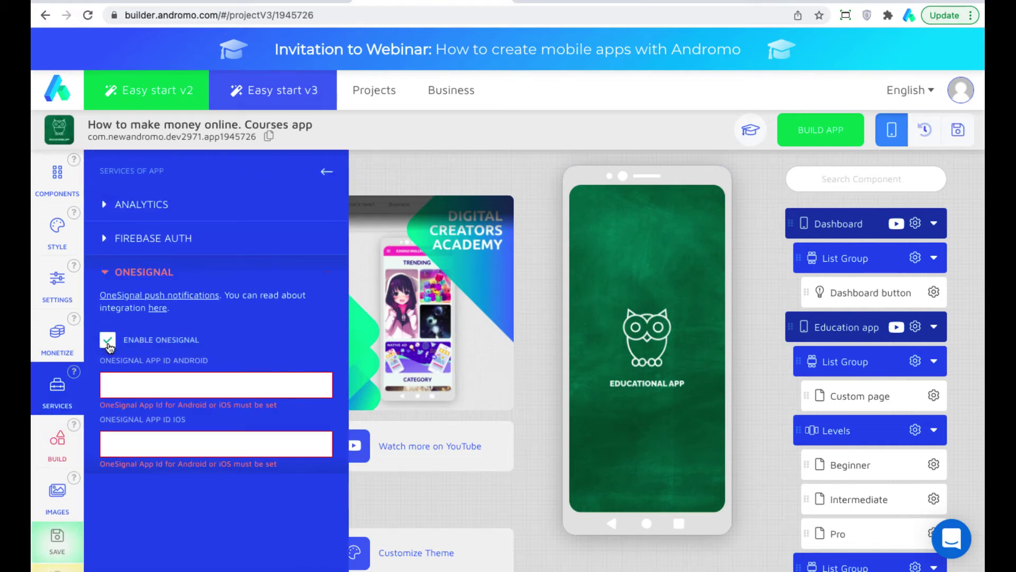
left_click(186, 393)
key("super+v")
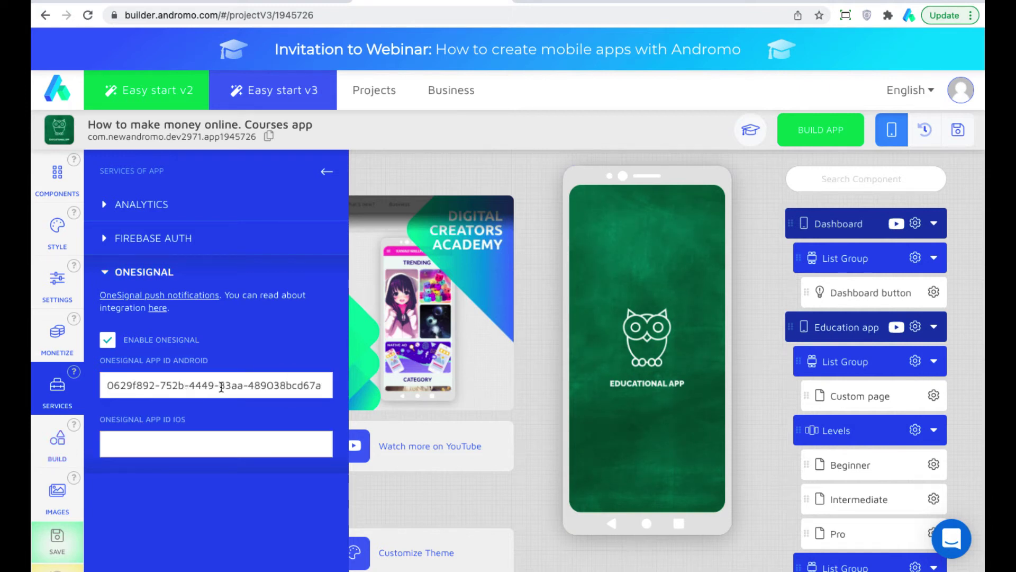
left_click(324, 171)
left_click(953, 135)
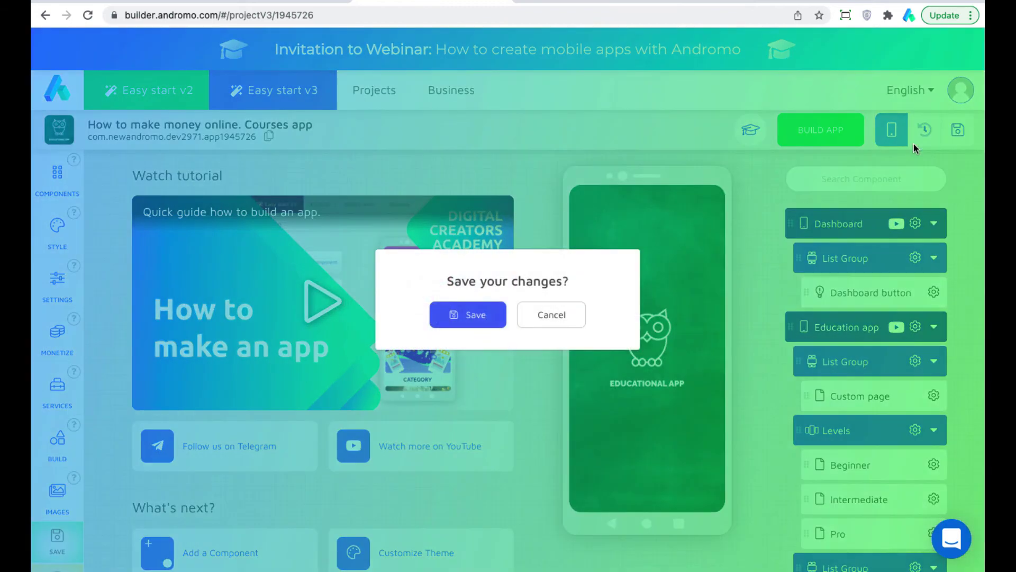
left_click(473, 314)
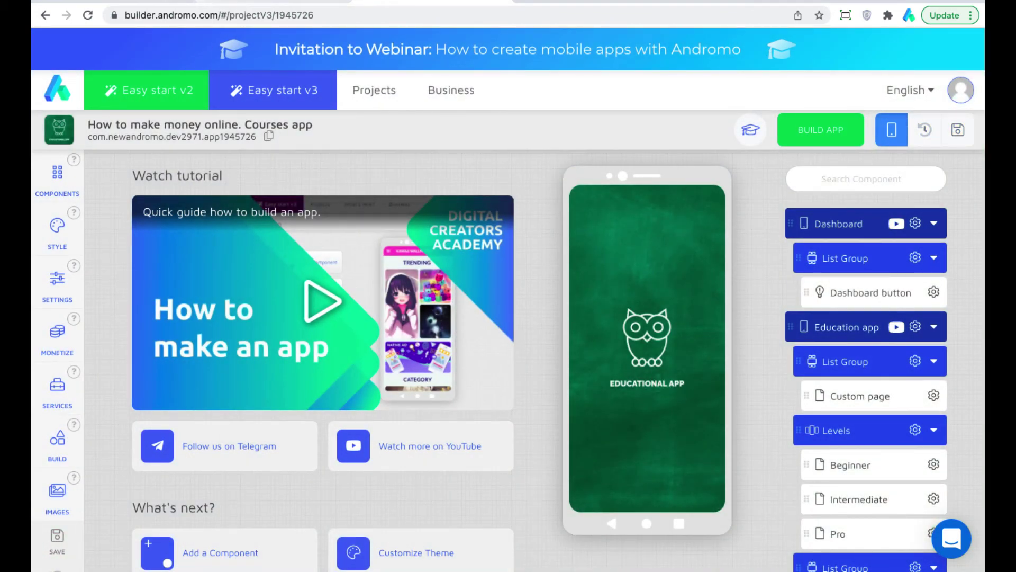
Finish the OneSignal Android platform setup and start a new push notification
left_click(101, 2)
left_click(146, 396)
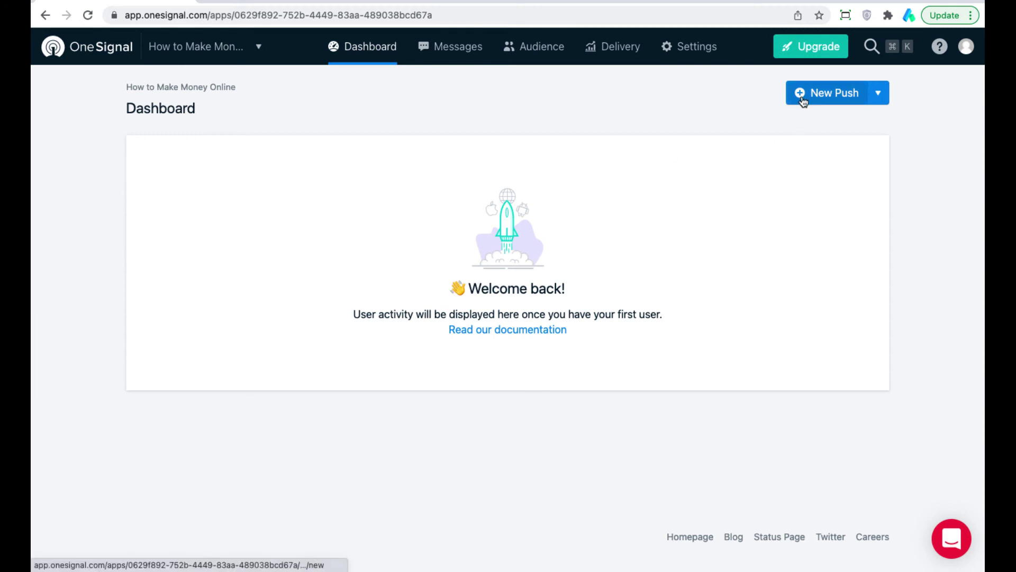
left_click(829, 101)
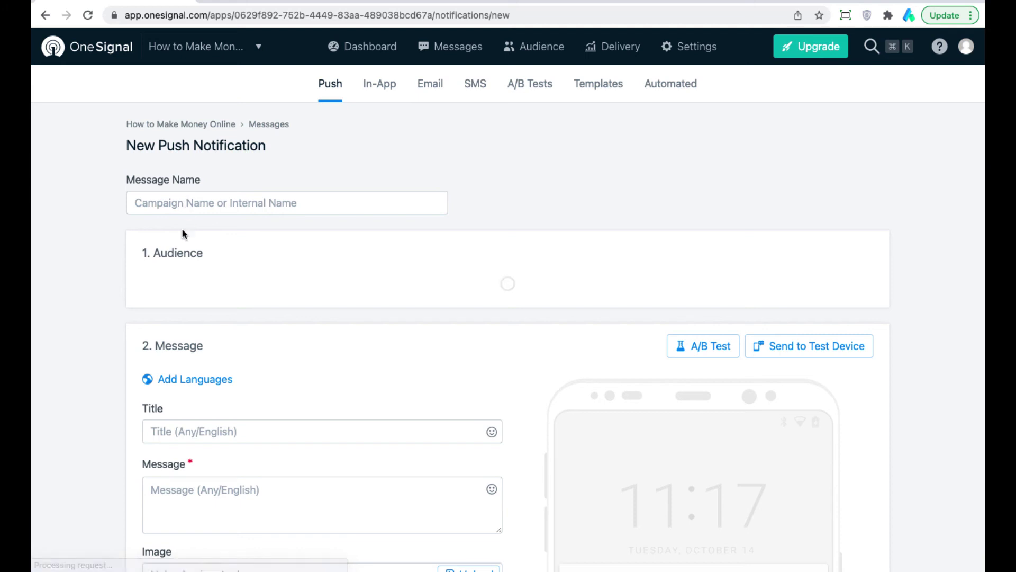
scroll(173, 284, "down", 1)
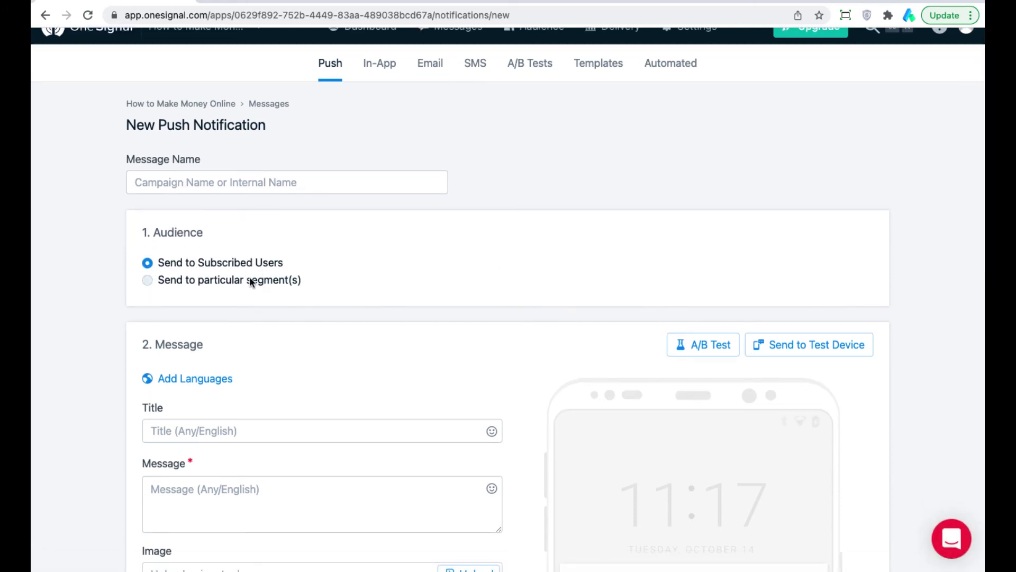
scroll(249, 281, "down", 5)
Enter title 'New content update!' and message 'New tutorials on How to earn money online added!'
left_click(186, 285)
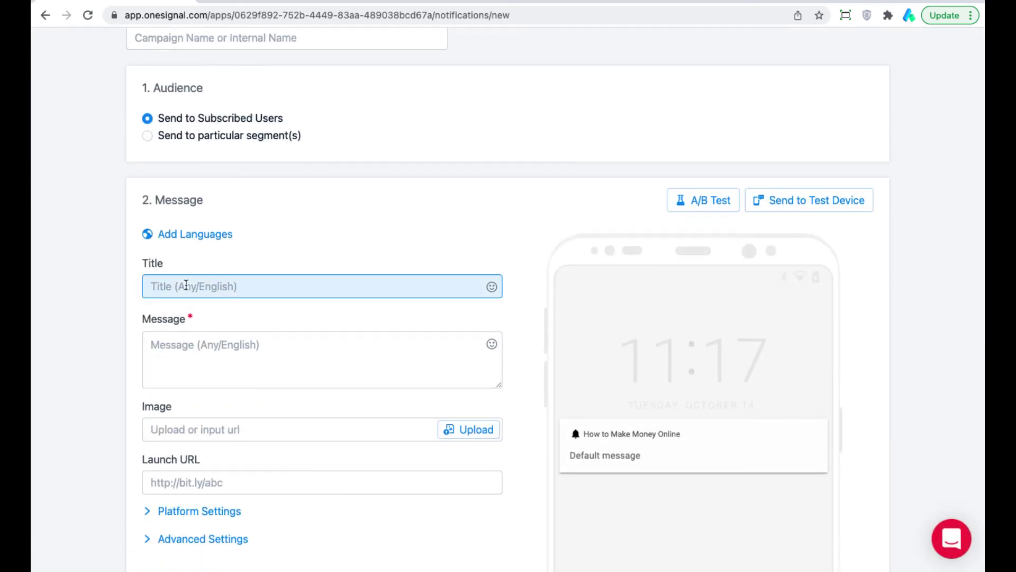
type("New content update!")
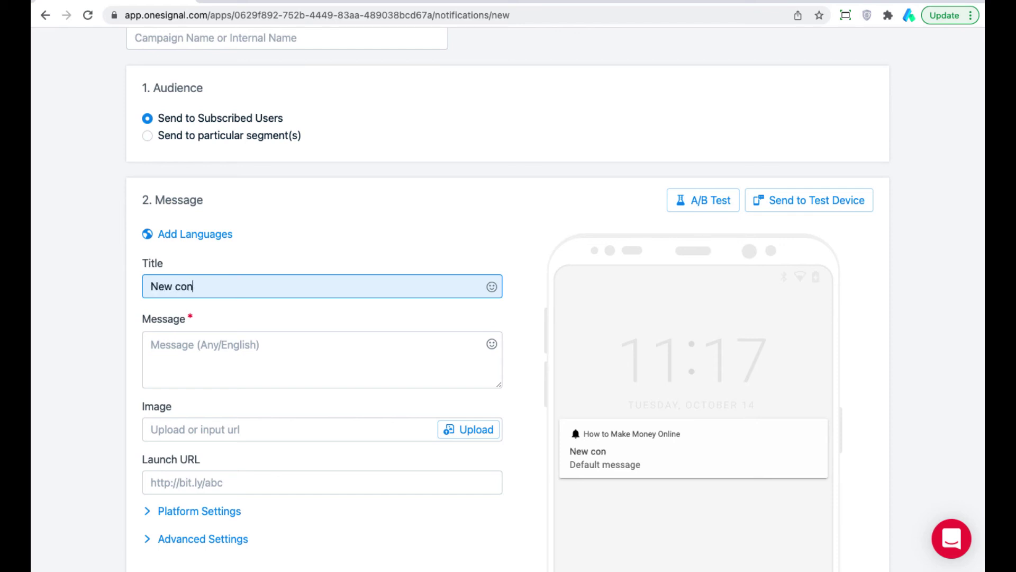
left_click(189, 339)
type("New tutorials ")
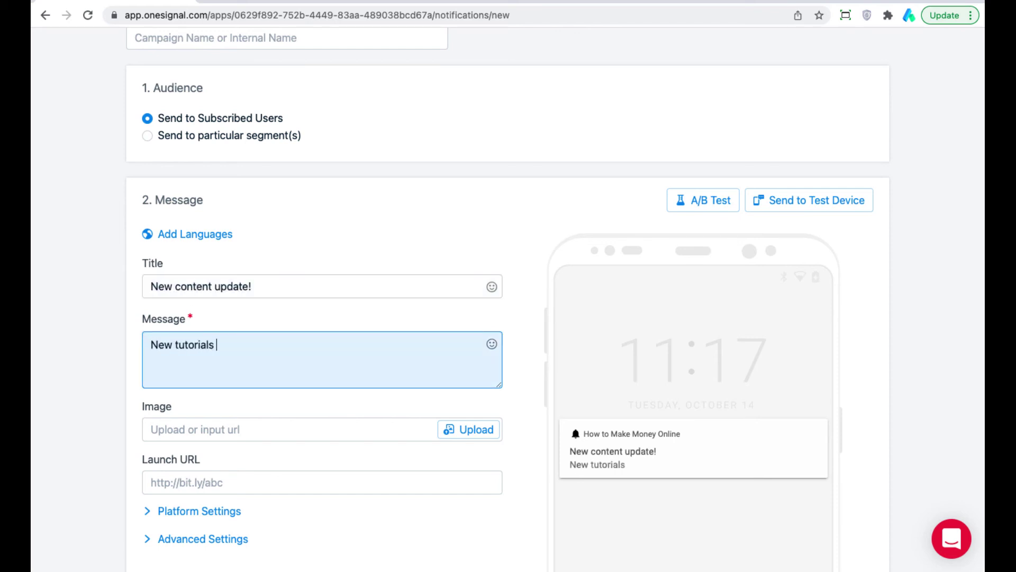
type("on How to earn money online ")
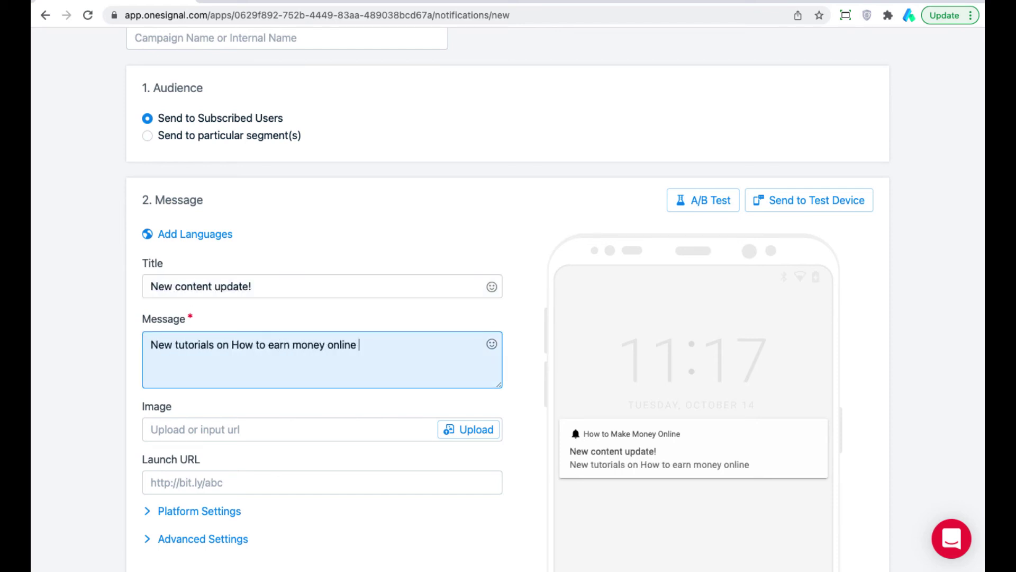
type("added!")
scroll(186, 374, "down", 3)
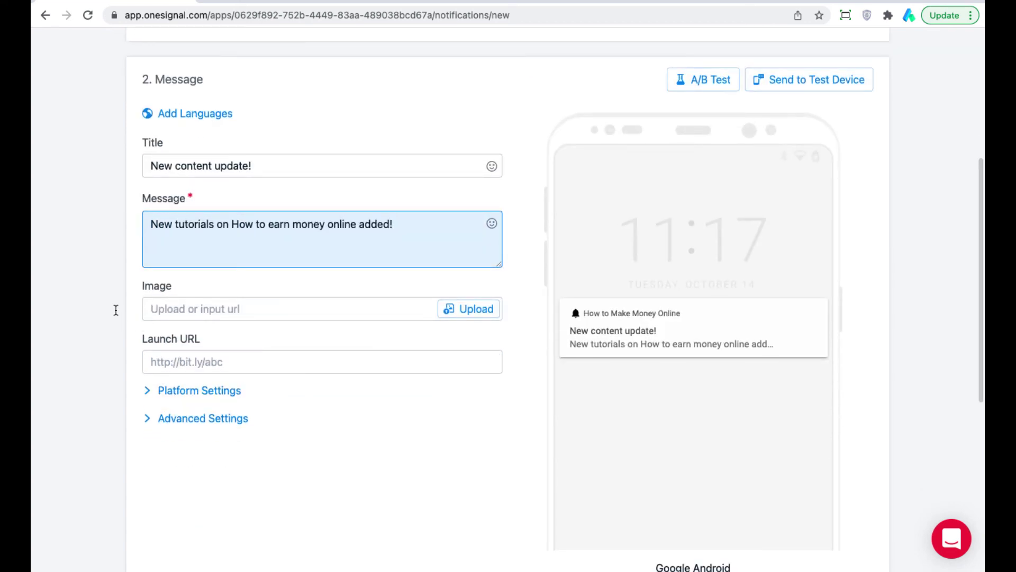
scroll(361, 415, "down", 5)
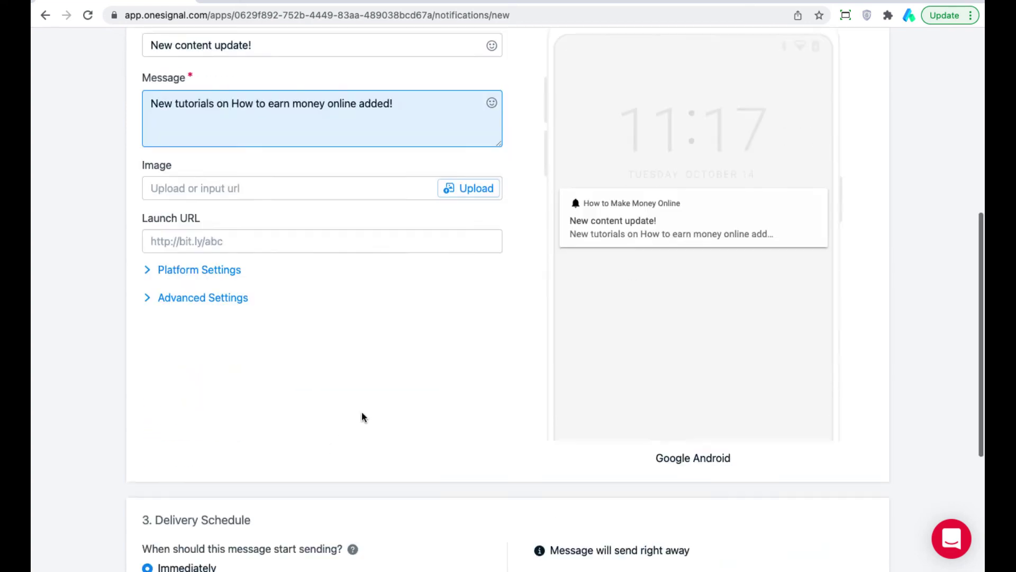
scroll(362, 416, "down", 3)
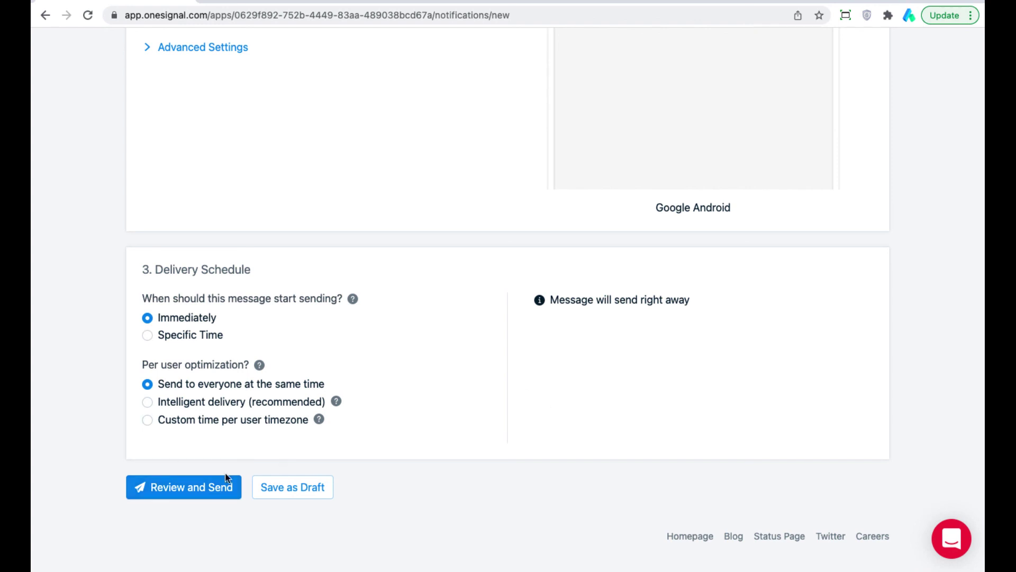
Review and send the 'New content update!' push, then look over its delivery report
left_click(205, 487)
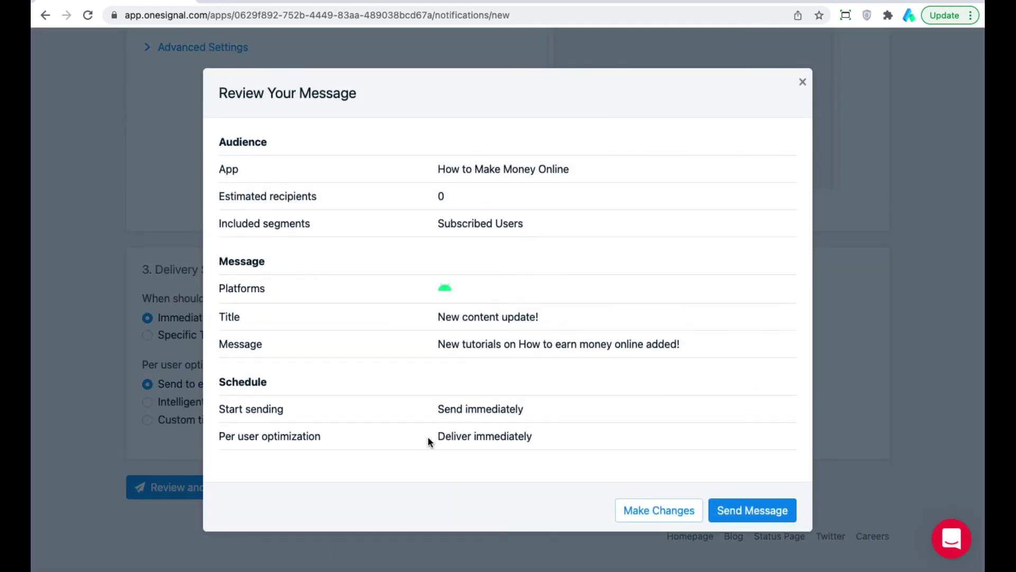
left_click(730, 509)
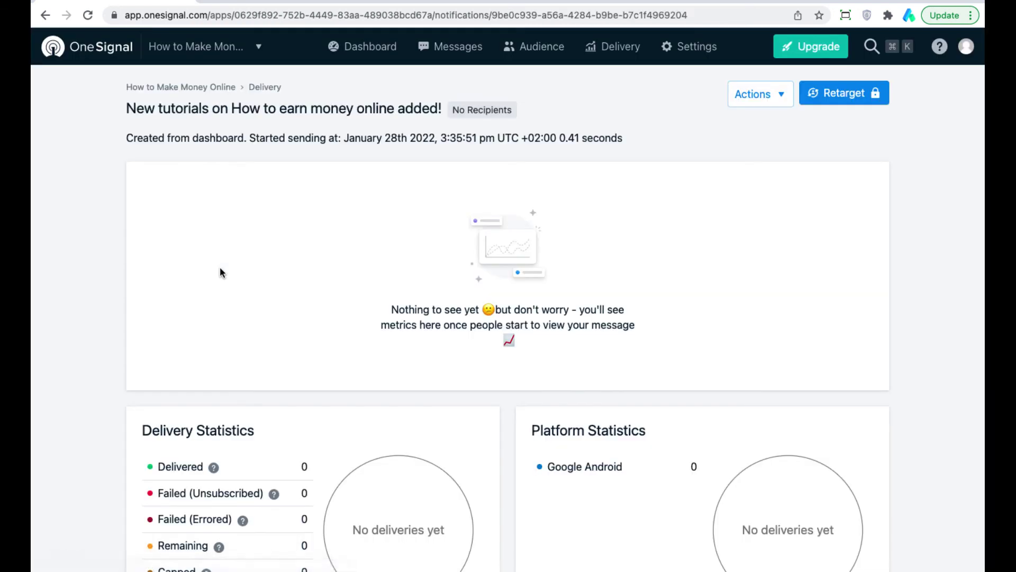
scroll(529, 389, "down", 5)
scroll(435, 402, "up", 1)
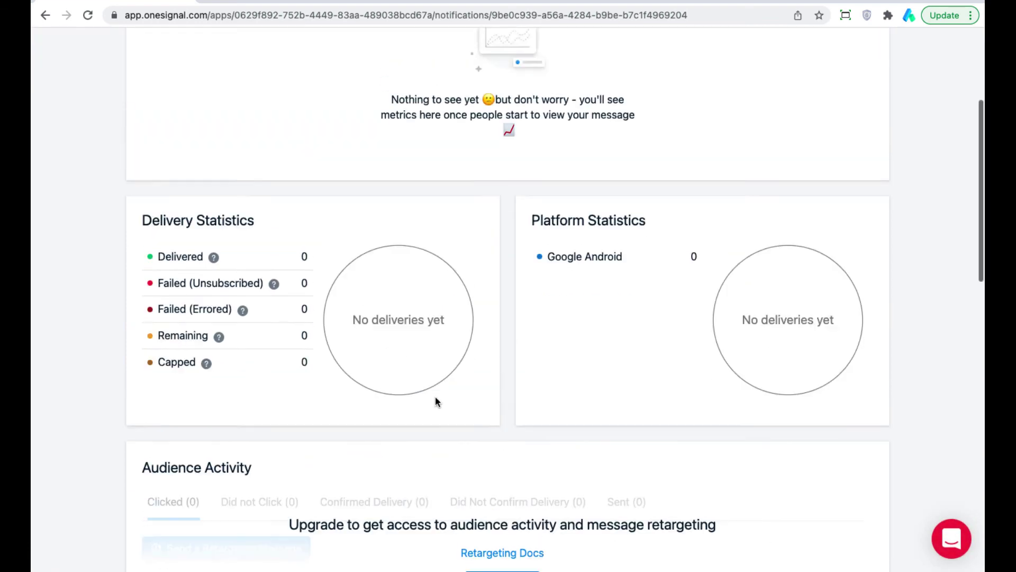
scroll(435, 401, "up", 5)
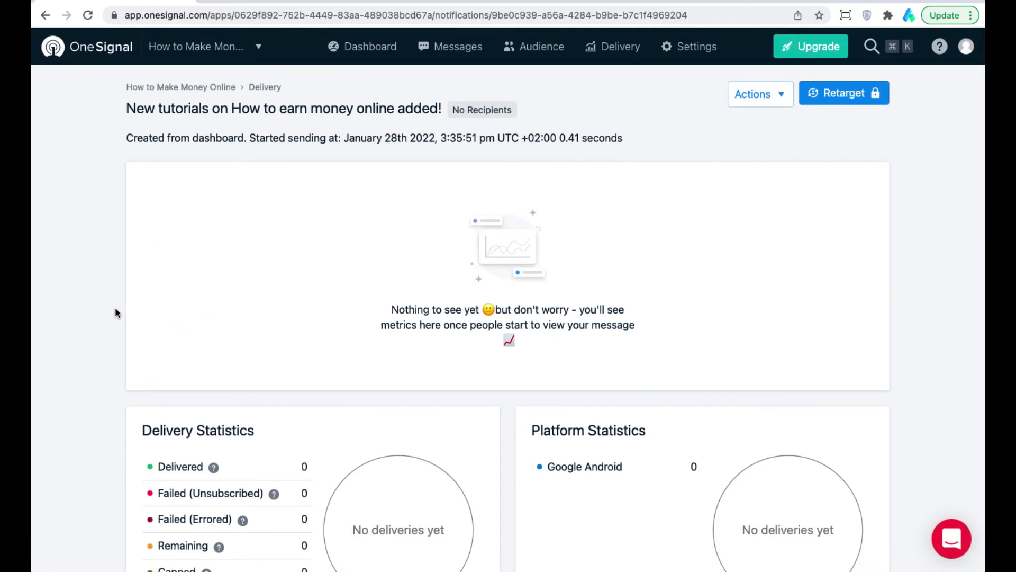